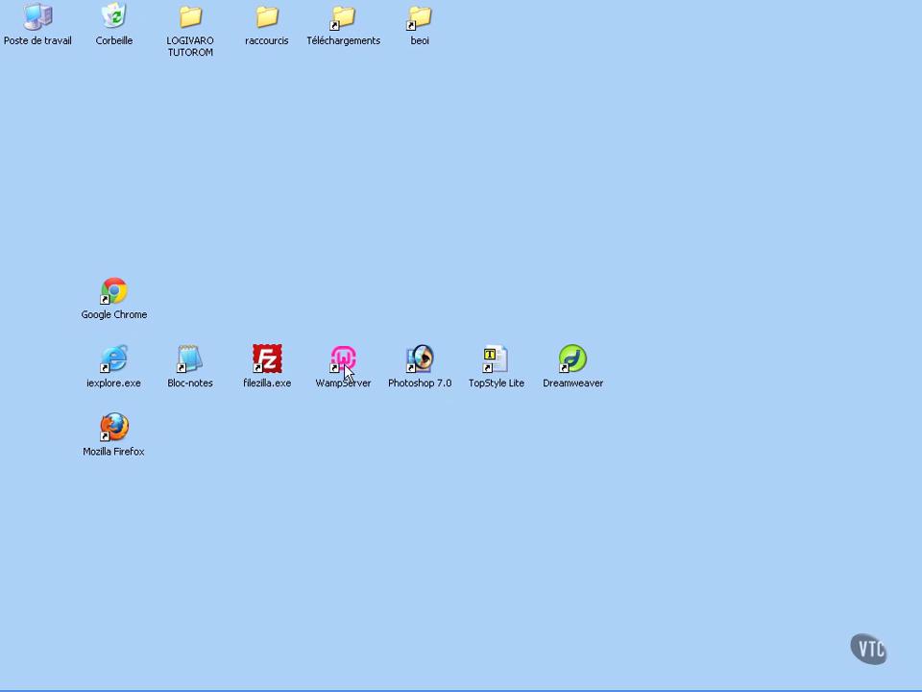
pyautogui.click(417, 362)
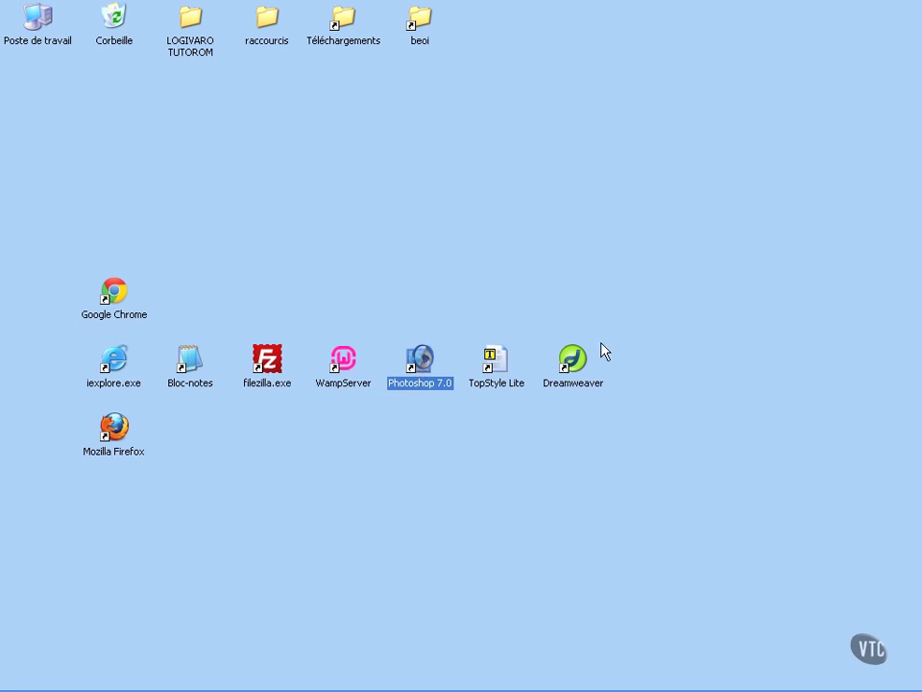
pyautogui.click(570, 368)
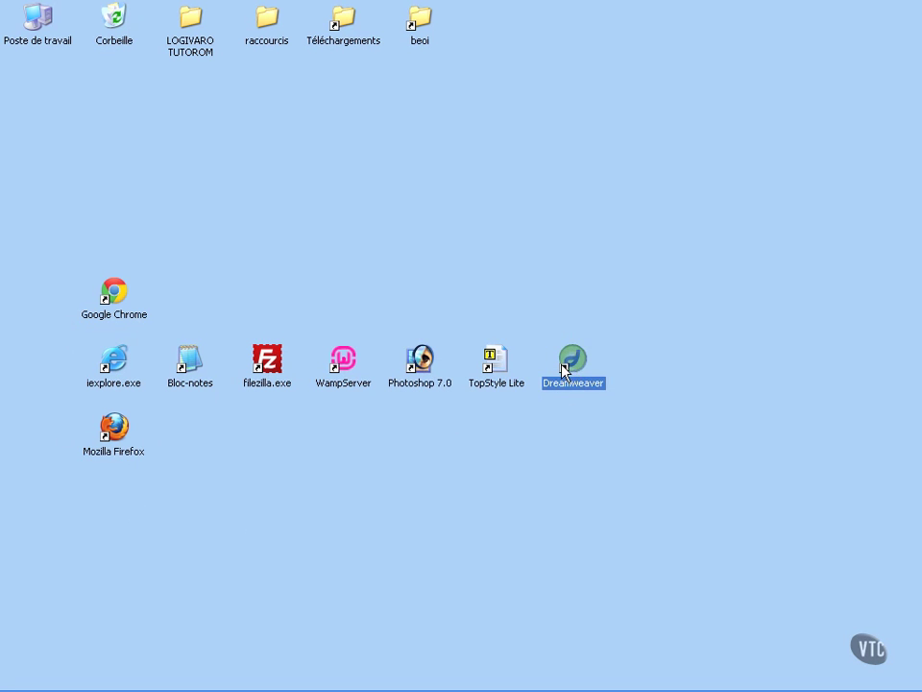
pyautogui.click(491, 364)
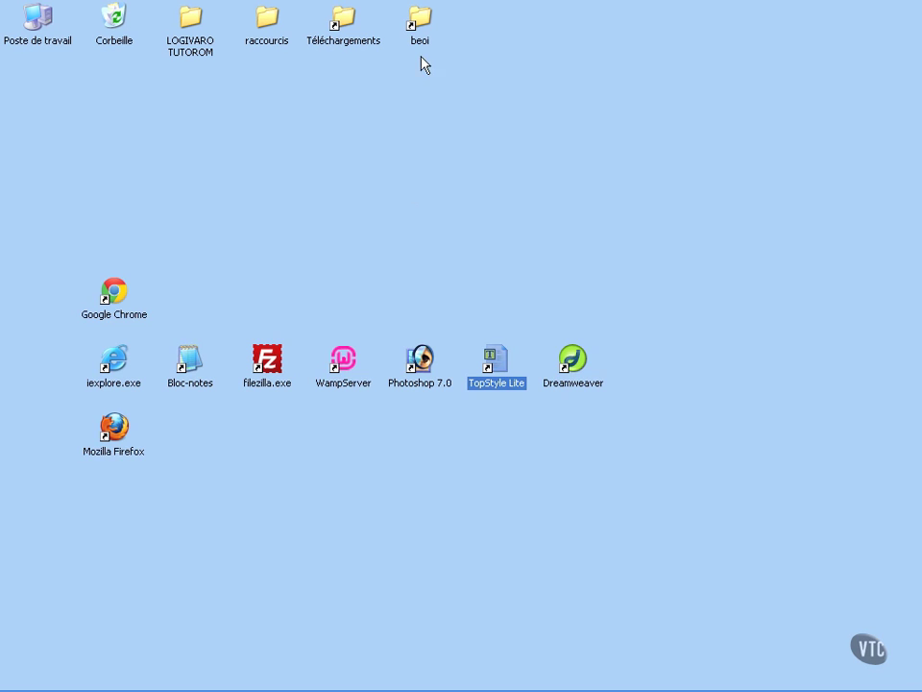
# Step: Open the beoi folder's outils directory and examine the contents of its textes, images and sons subfolders
pyautogui.doubleClick(420, 27)
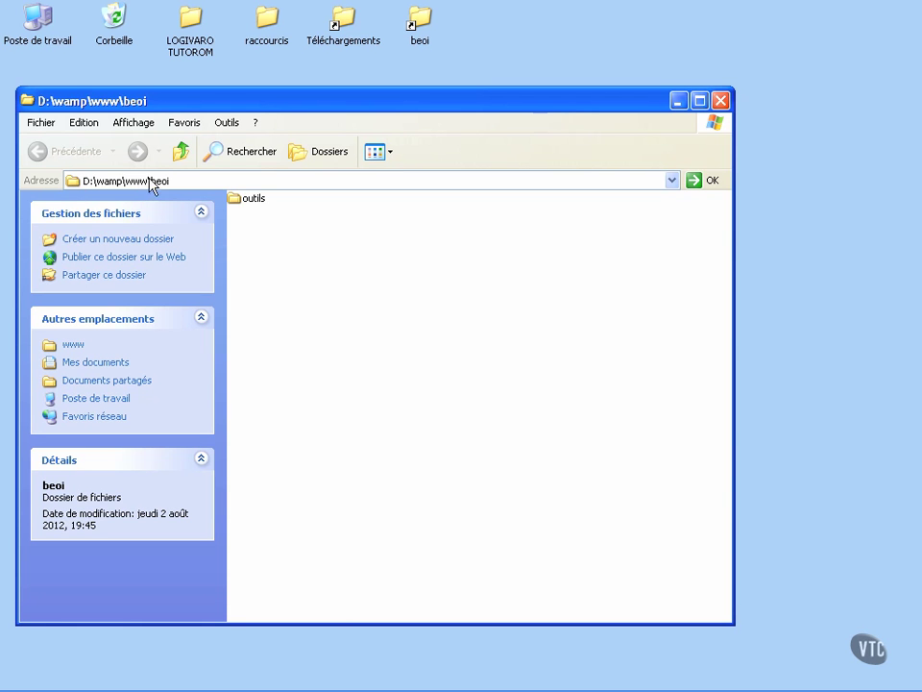
pyautogui.doubleClick(242, 202)
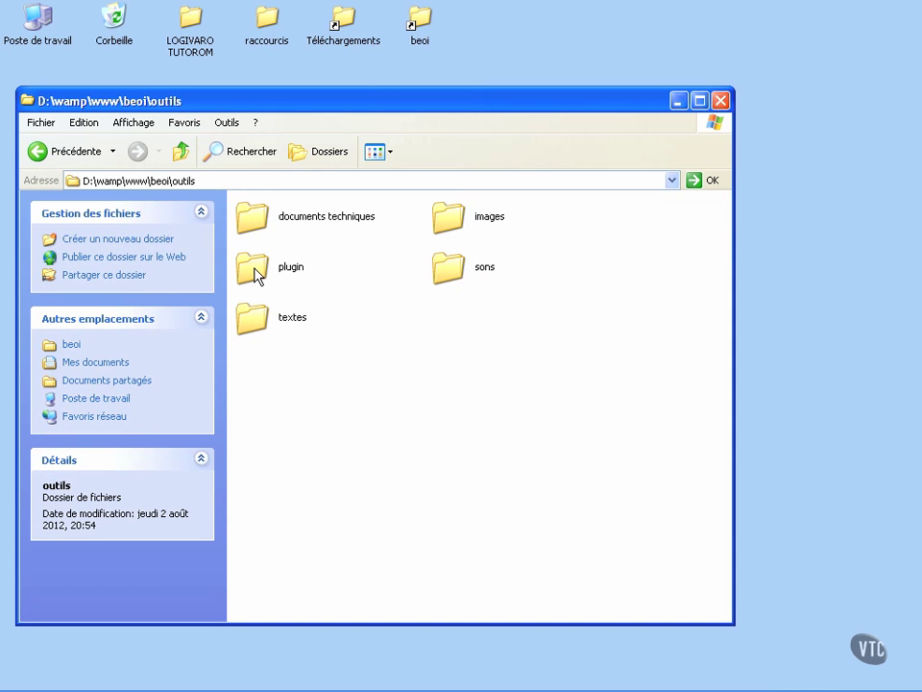
pyautogui.doubleClick(254, 324)
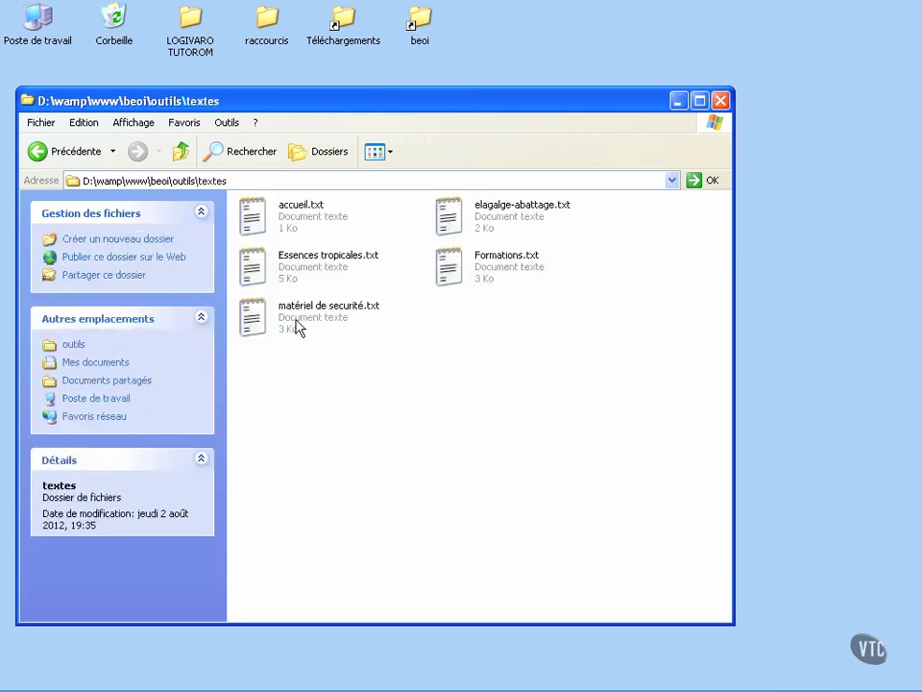
pyautogui.click(183, 153)
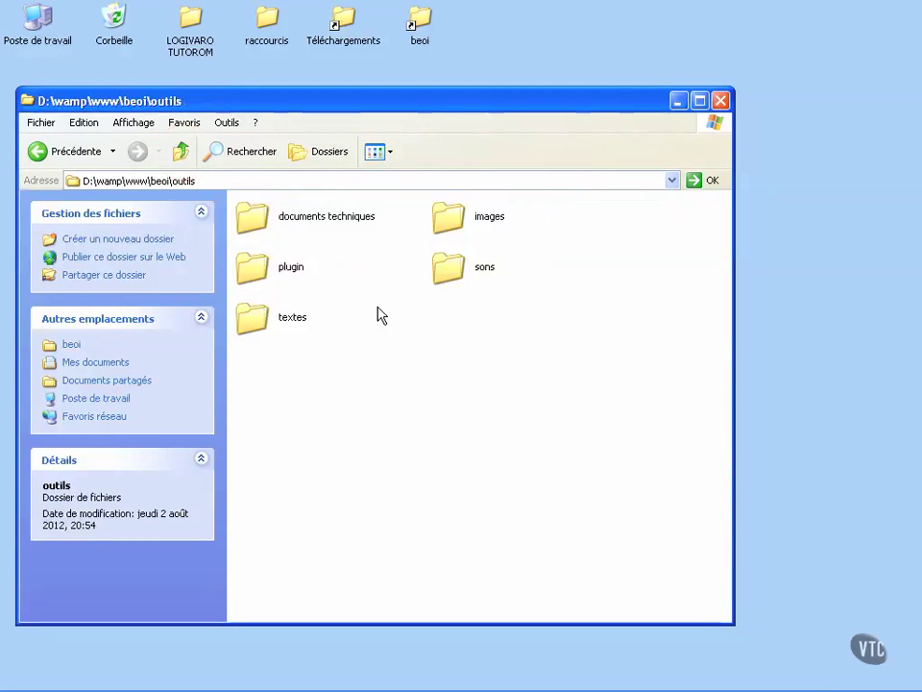
pyautogui.doubleClick(447, 217)
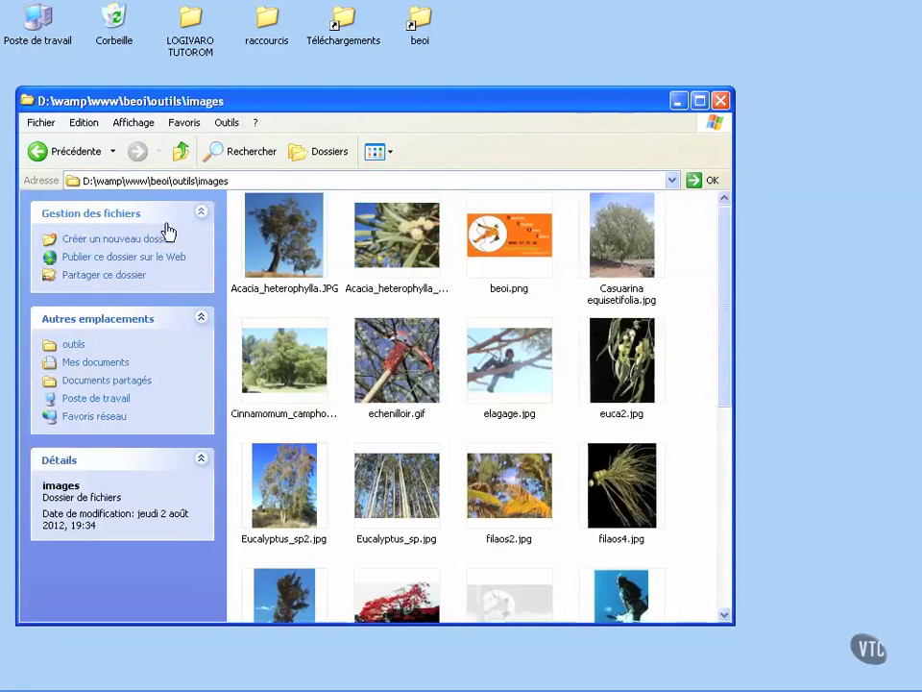
pyautogui.click(181, 152)
pyautogui.doubleClick(448, 272)
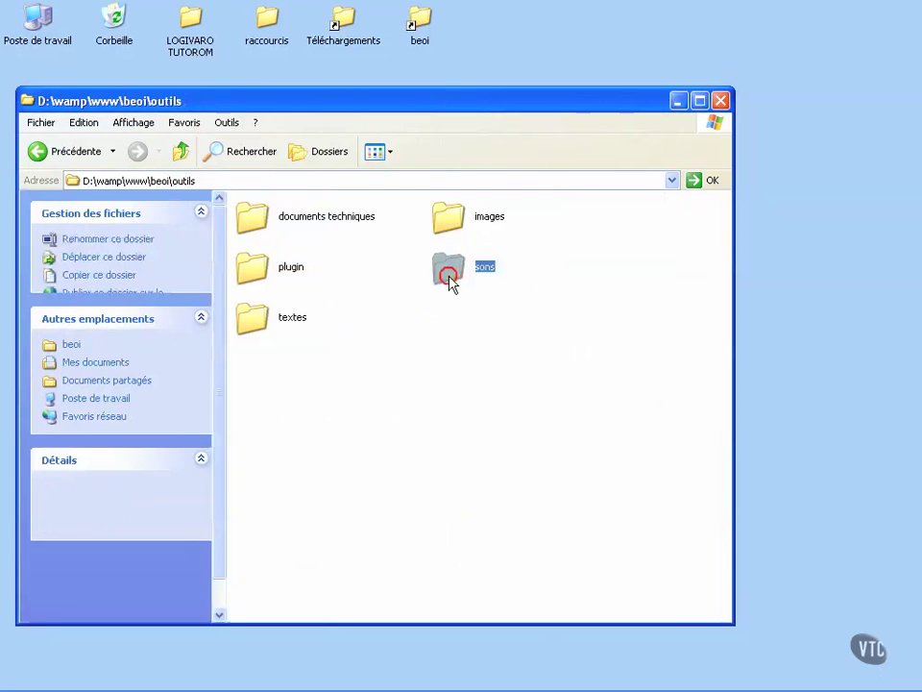
pyautogui.click(180, 152)
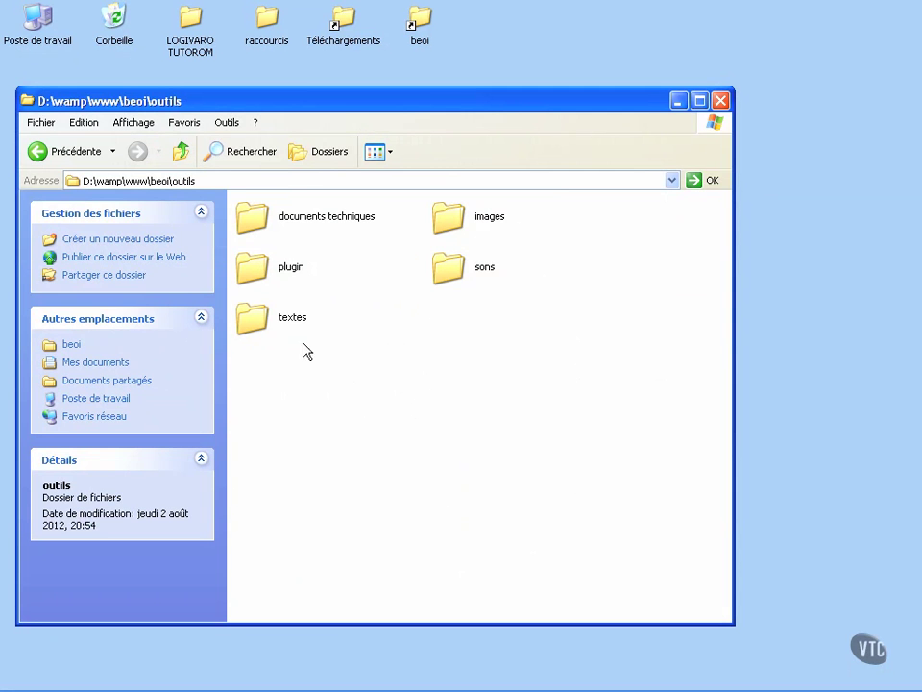
# Step: Copy the archive wordpress-3.4.1-fr_FR.zip from the Téléchargements folder
pyautogui.doubleClick(341, 31)
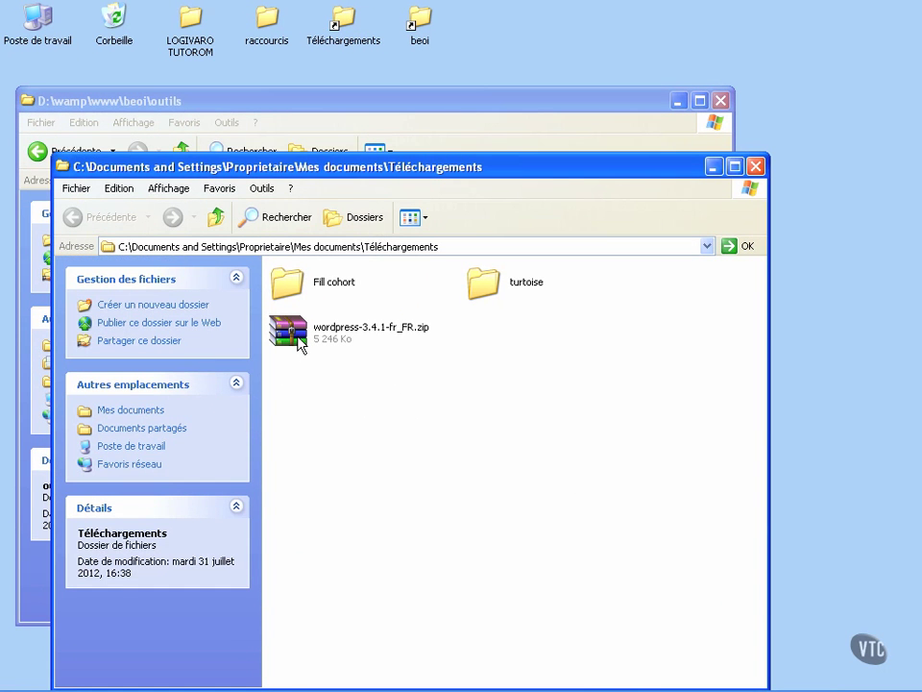
pyautogui.click(299, 341)
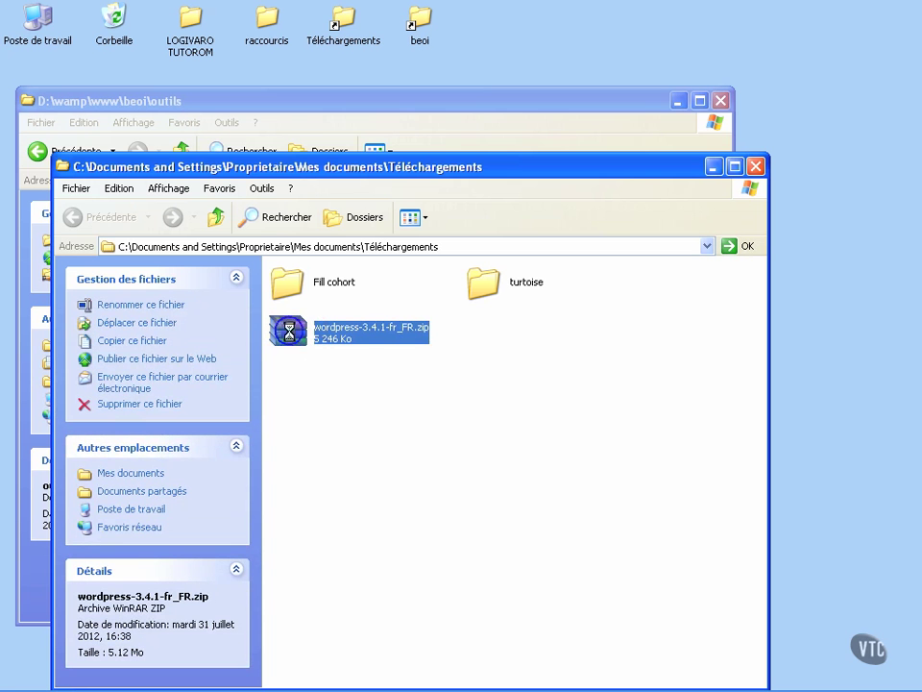
pyautogui.rightClick(291, 331)
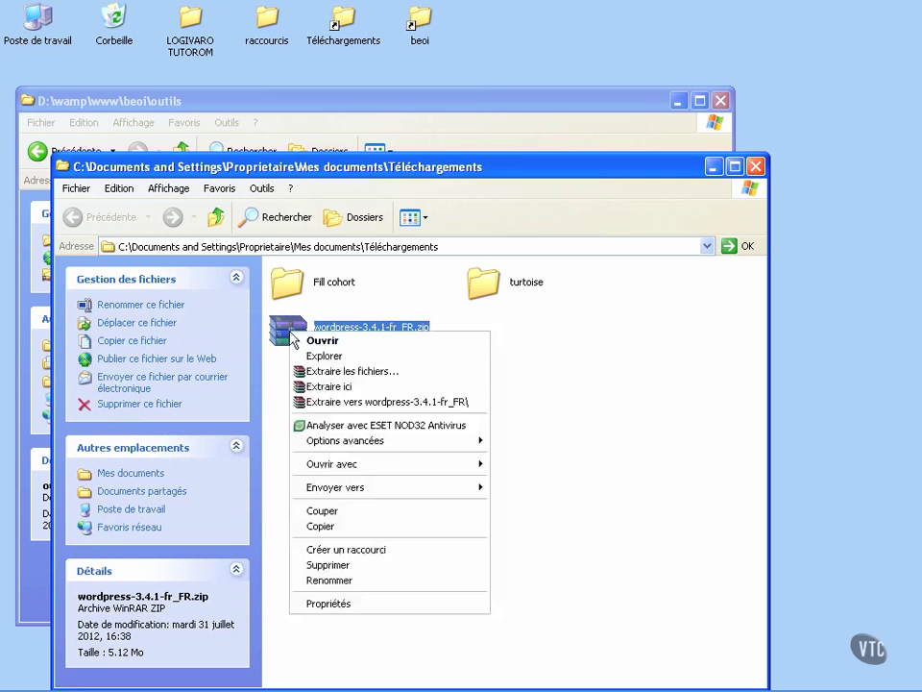
pyautogui.click(324, 527)
# Step: Paste the WordPress archive into D:\wamp\www\beoi and extract its contents directly in that folder
pyautogui.click(298, 103)
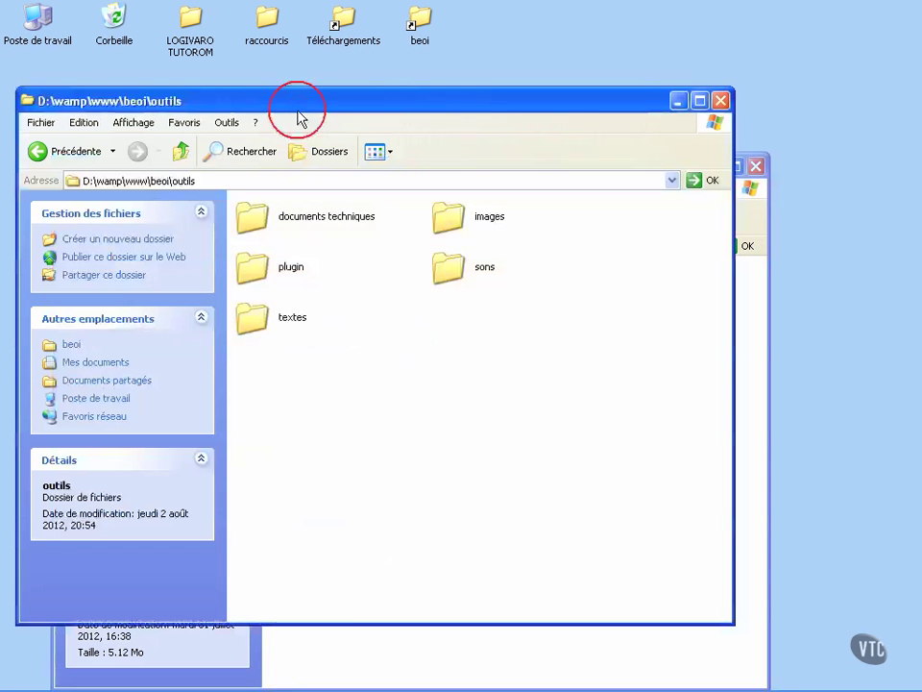
pyautogui.click(178, 151)
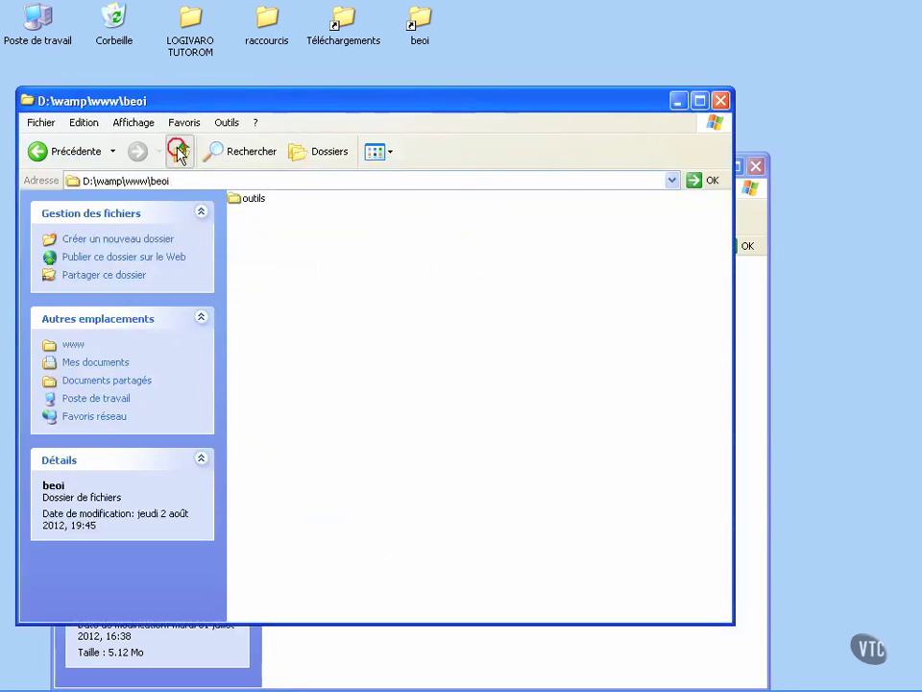
pyautogui.click(179, 151)
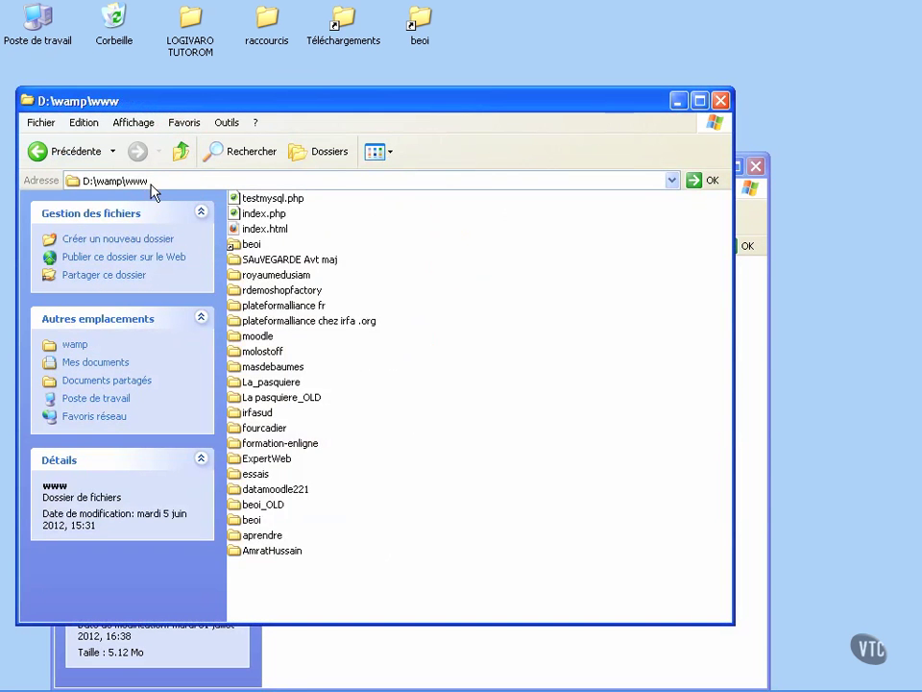
pyautogui.doubleClick(248, 519)
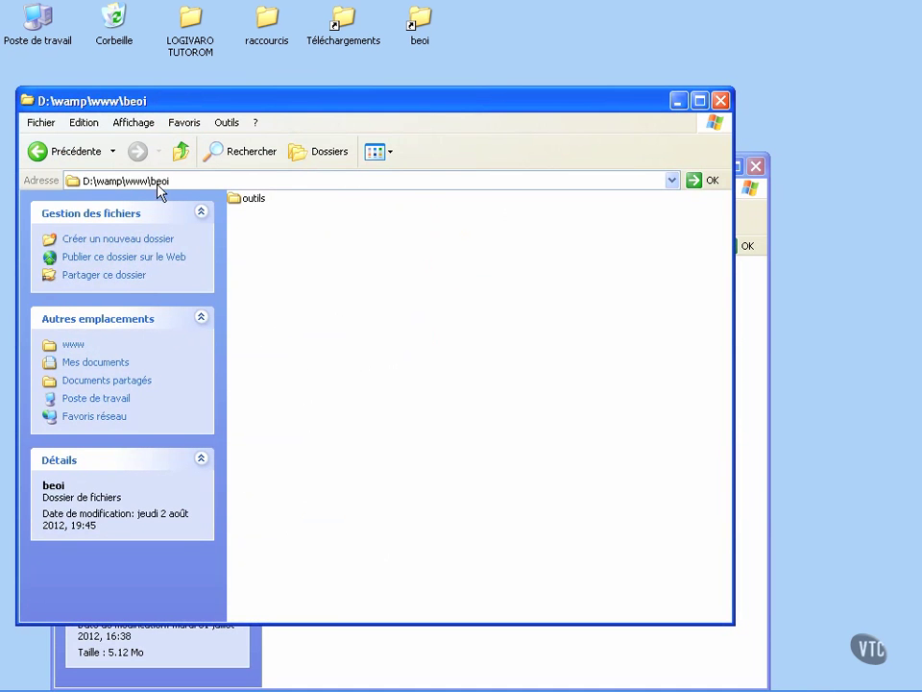
pyautogui.rightClick(296, 348)
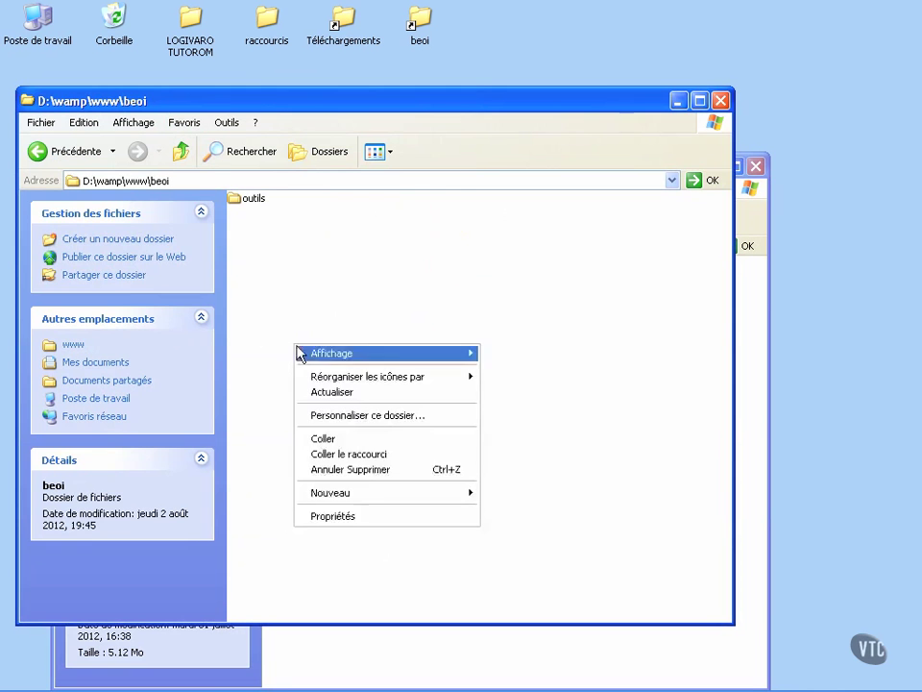
pyautogui.click(330, 440)
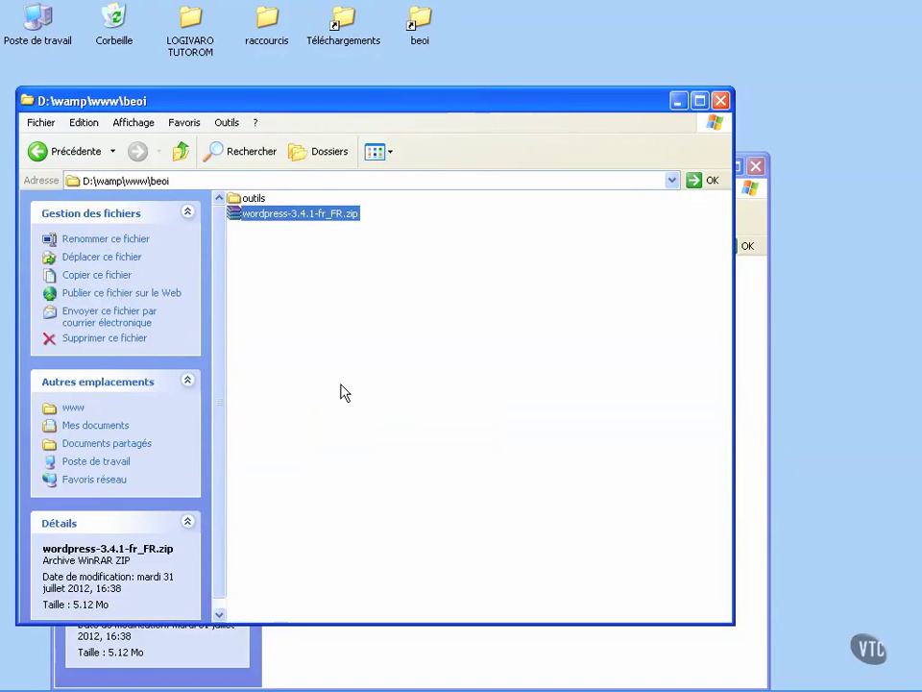
pyautogui.rightClick(255, 219)
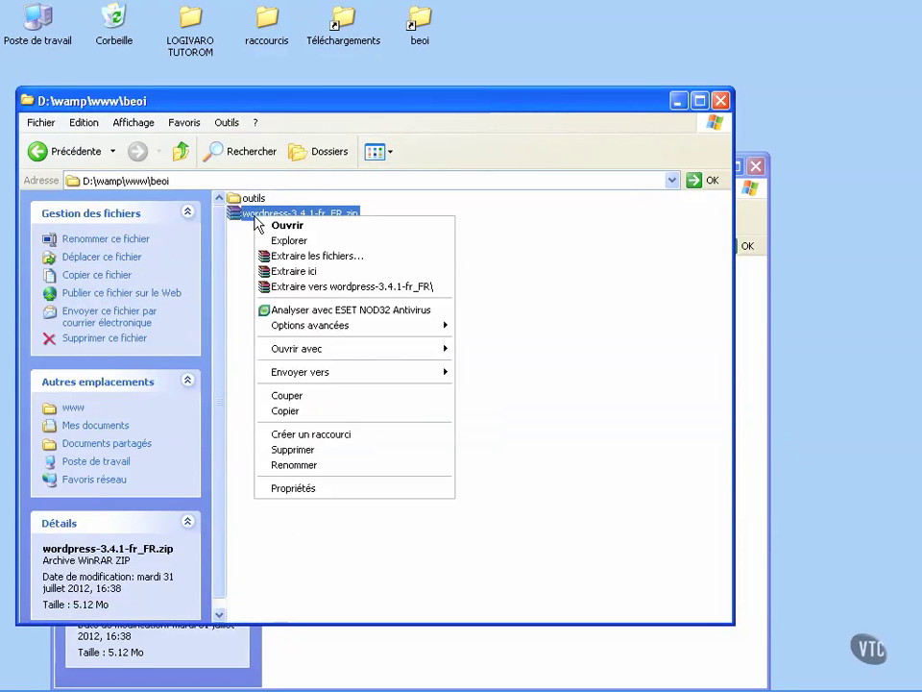
pyautogui.click(295, 274)
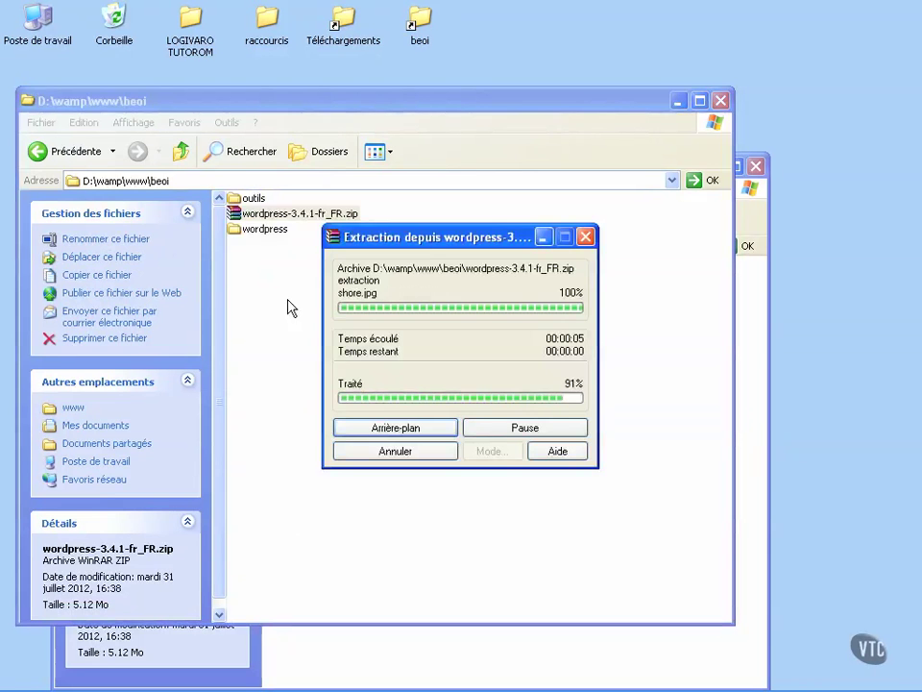
# Step: Delete wordpress-3.4.1-fr_FR.zip from the beoi folder and close both open folder windows
pyautogui.click(276, 217)
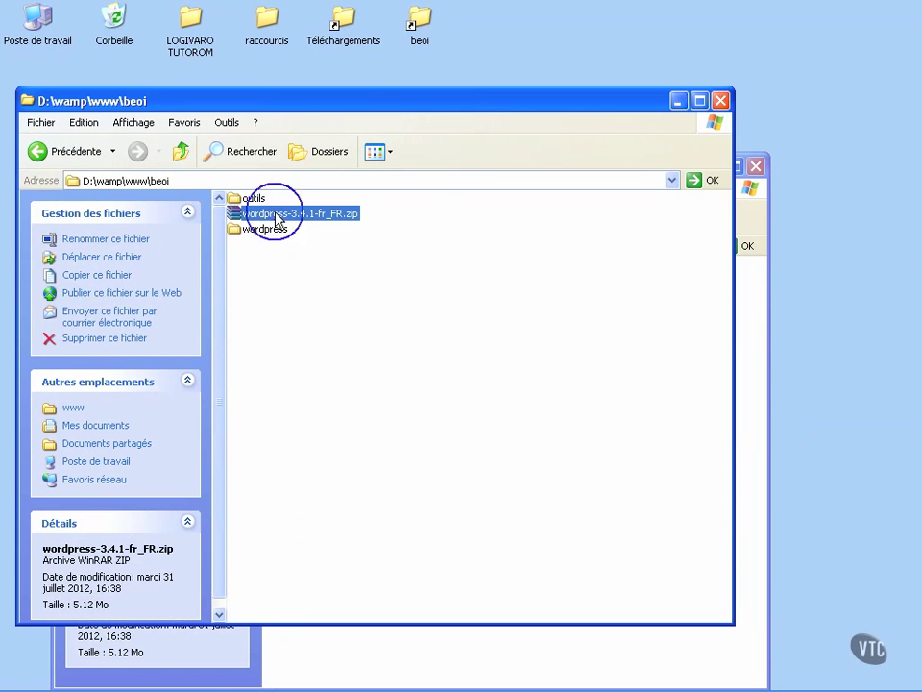
pyautogui.rightClick(275, 218)
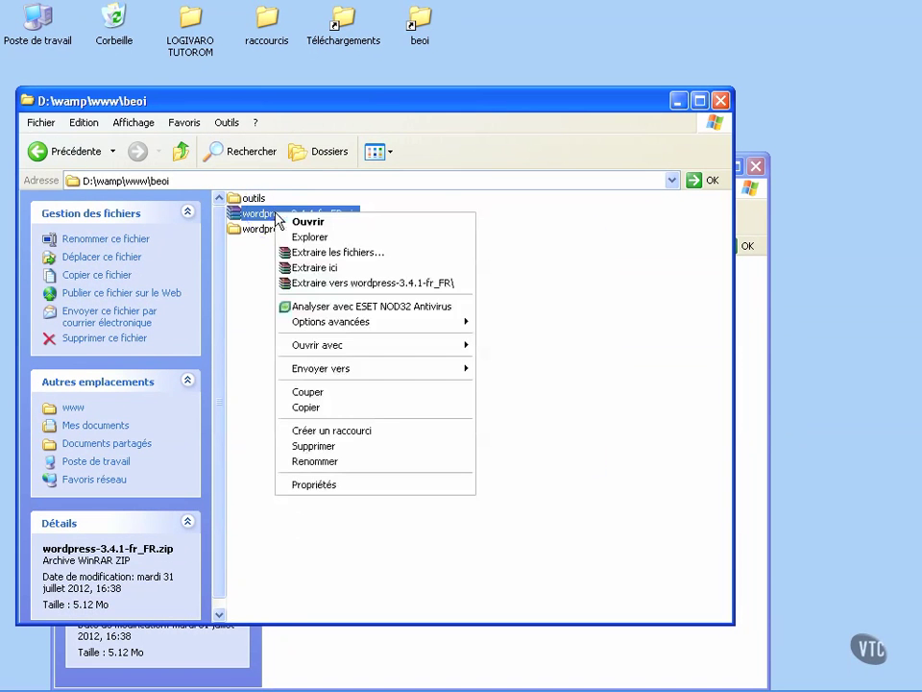
pyautogui.click(310, 448)
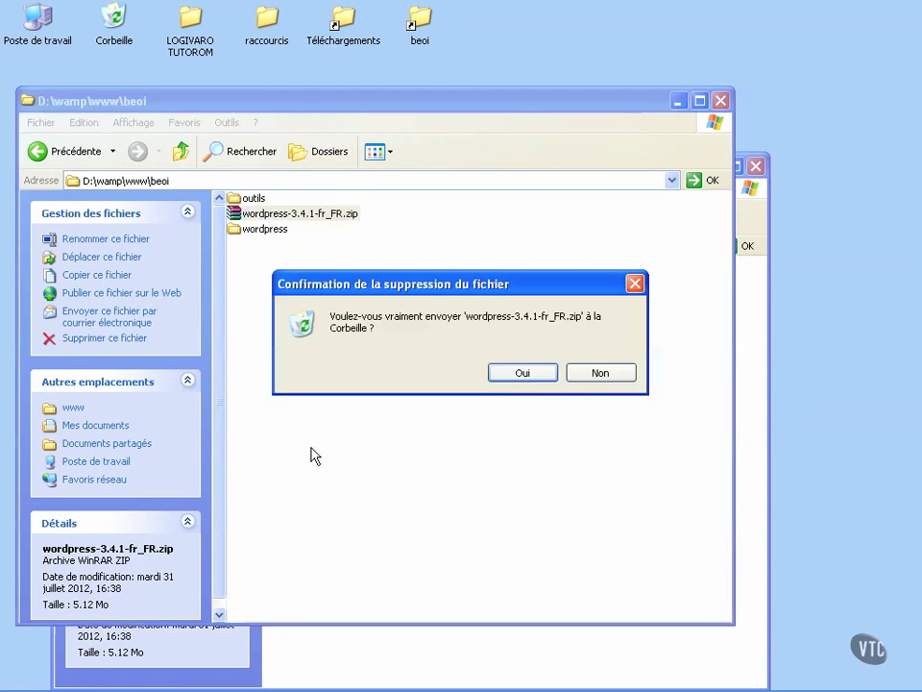
pyautogui.click(527, 375)
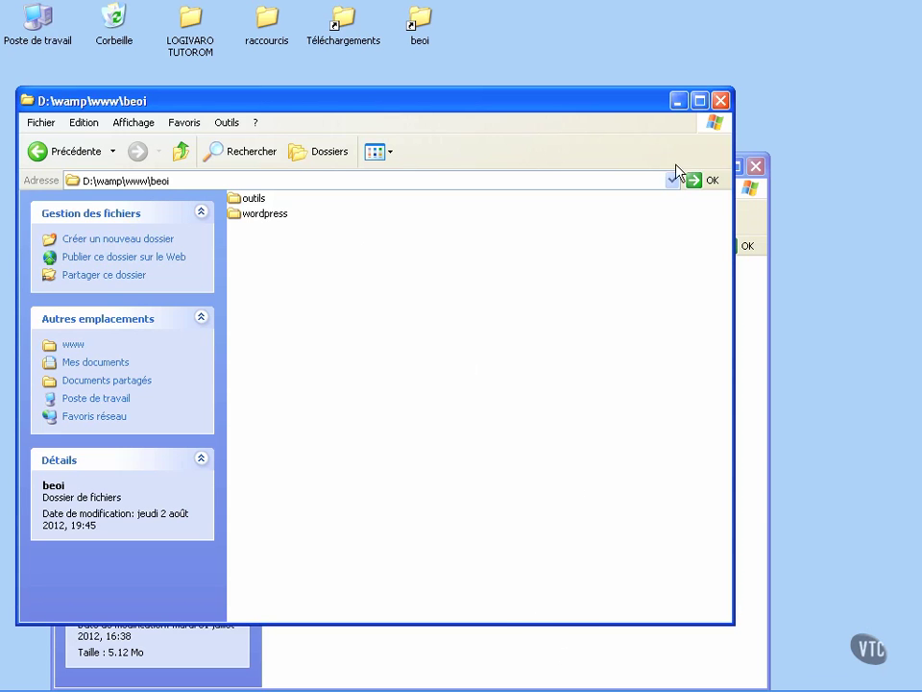
pyautogui.click(720, 101)
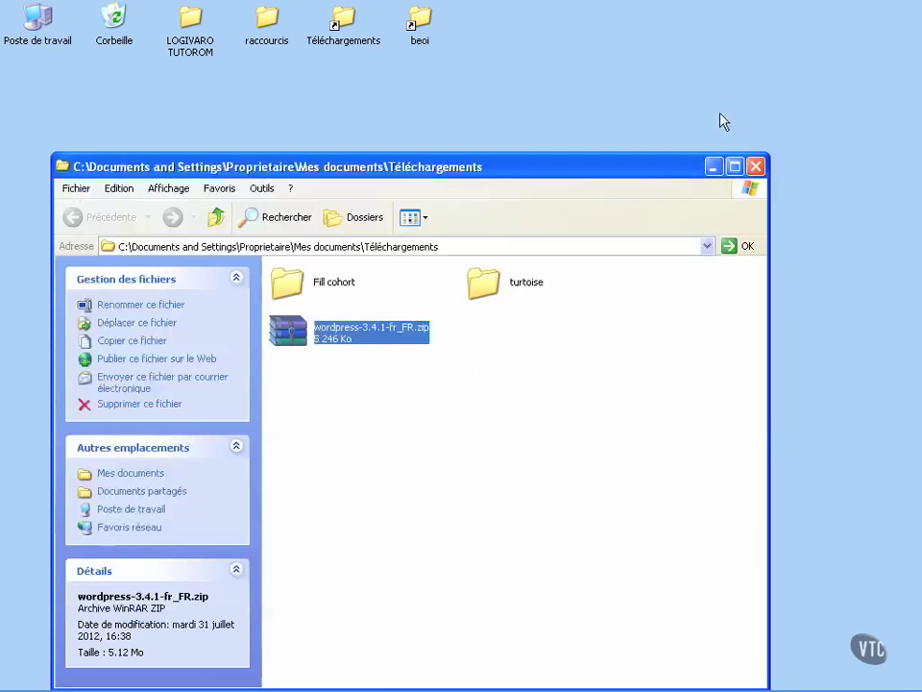
pyautogui.click(755, 166)
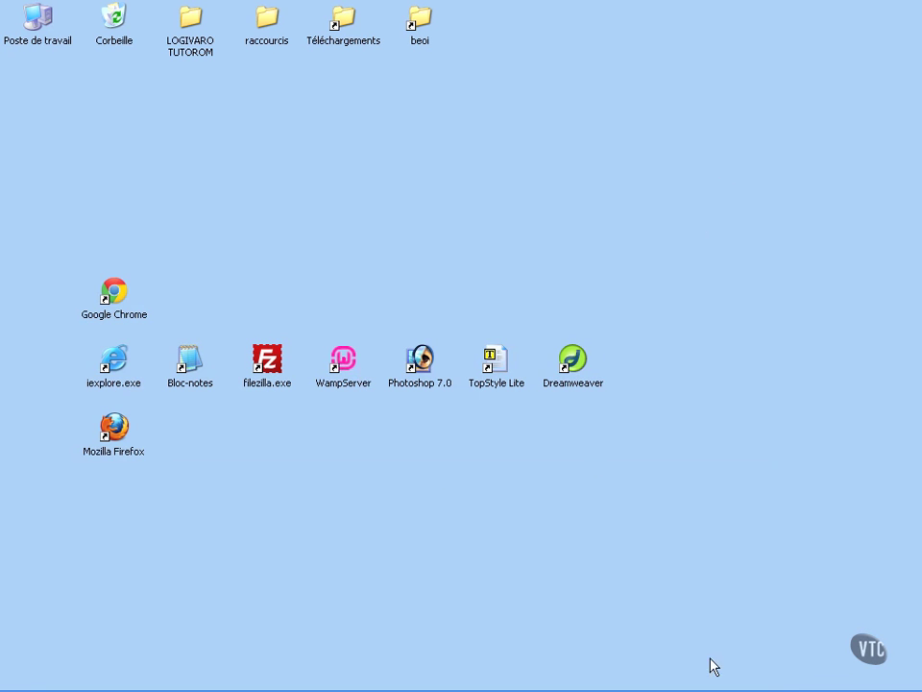
# Step: Examine the entries of the running WampServer's menu, such as Localhost and phpMyAdmin, and dismiss the menu
pyautogui.moveTo(673, 688)
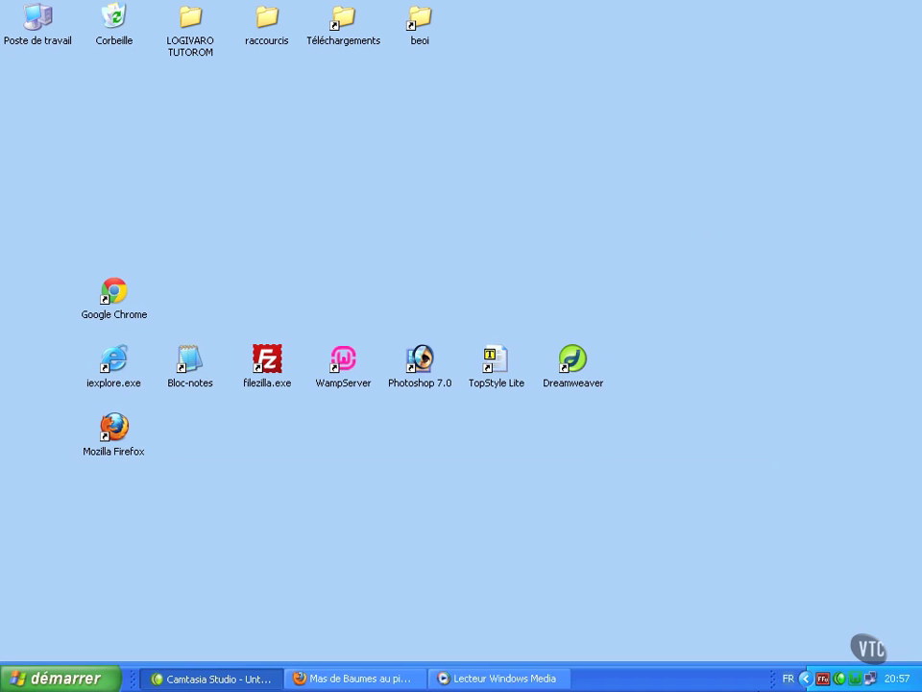
pyautogui.click(854, 678)
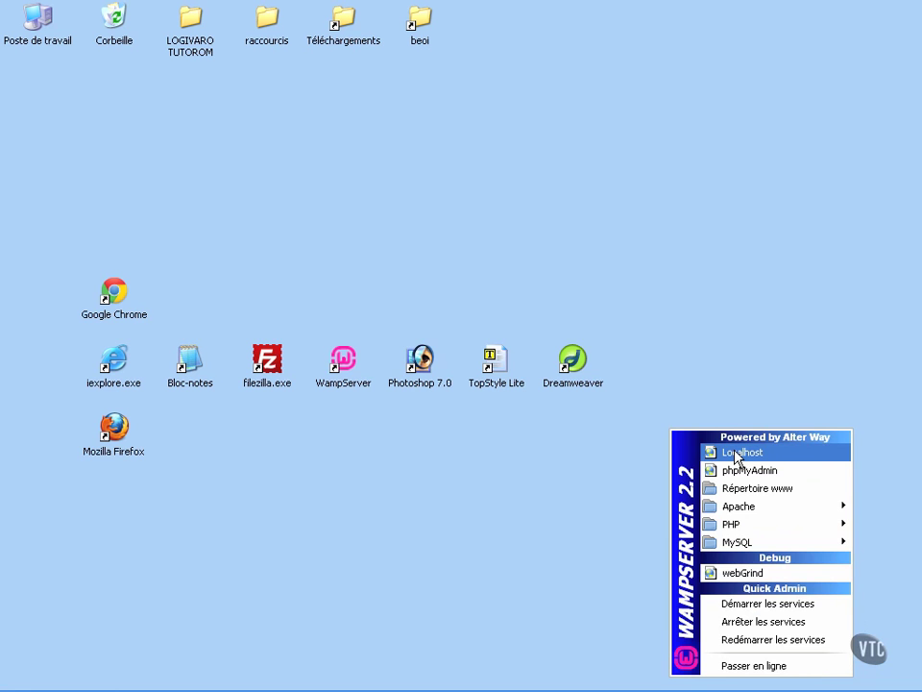
pyautogui.click(449, 516)
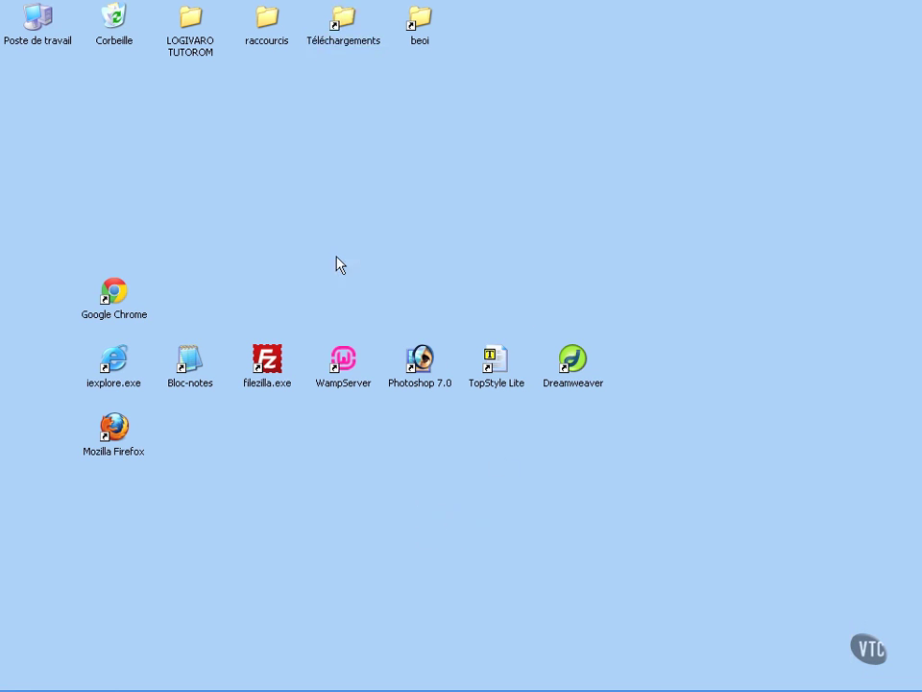